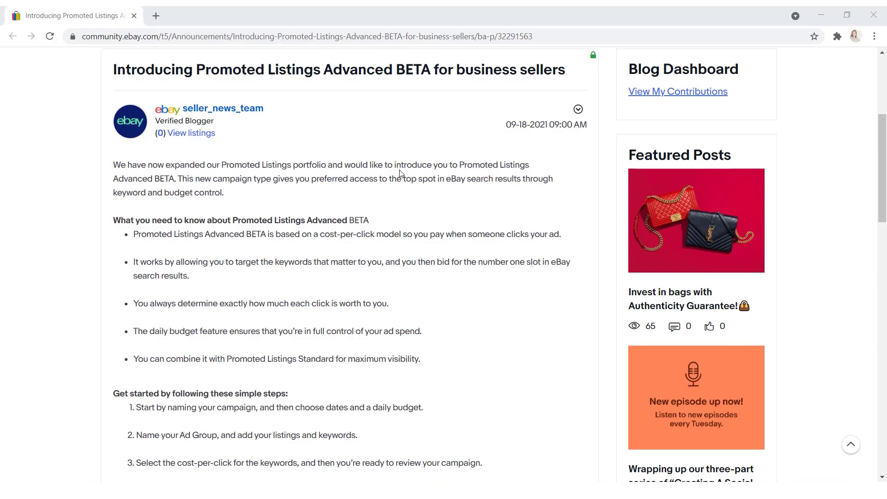
Step: Read through and close the Promoted Listings Advanced guide, then choose Create campaign under Advanced
scroll(401, 174, down, 2)
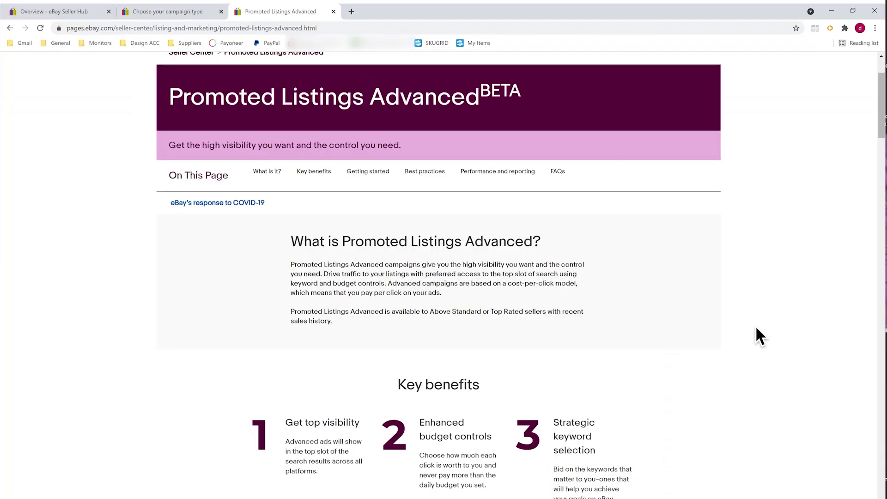
scroll(756, 329, down, 1)
scroll(756, 329, down, 1)
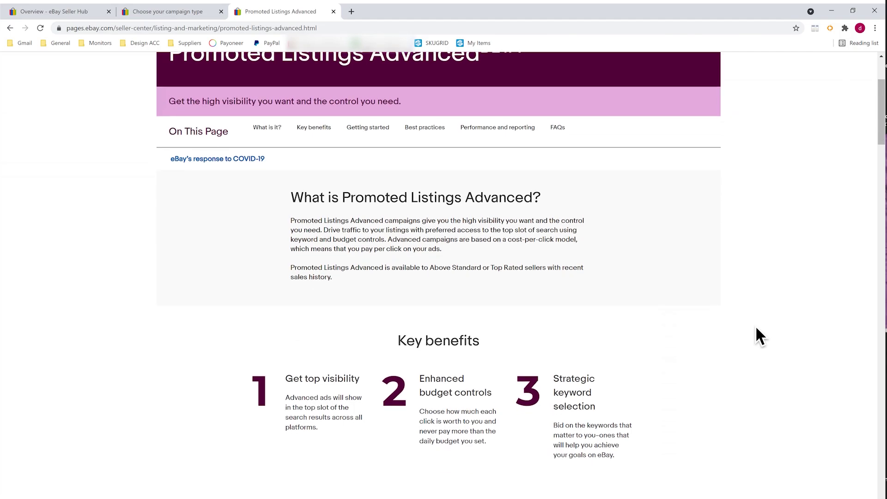
scroll(757, 329, down, 2)
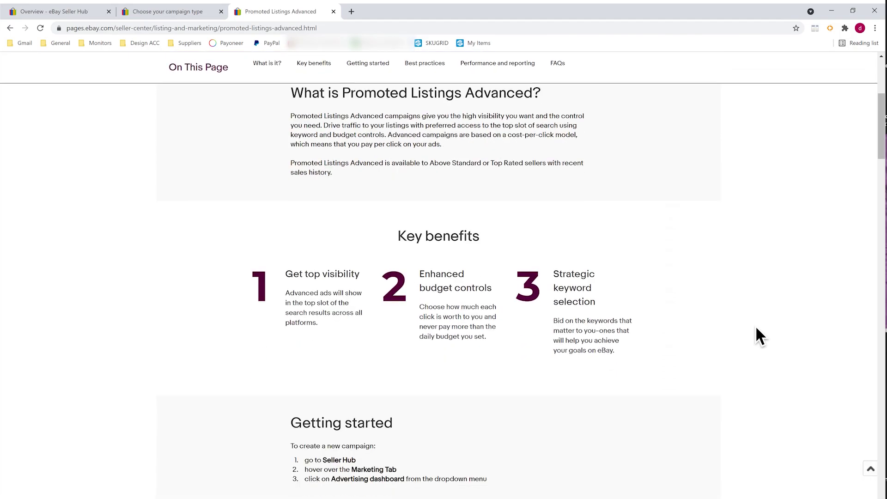
scroll(756, 328, down, 6)
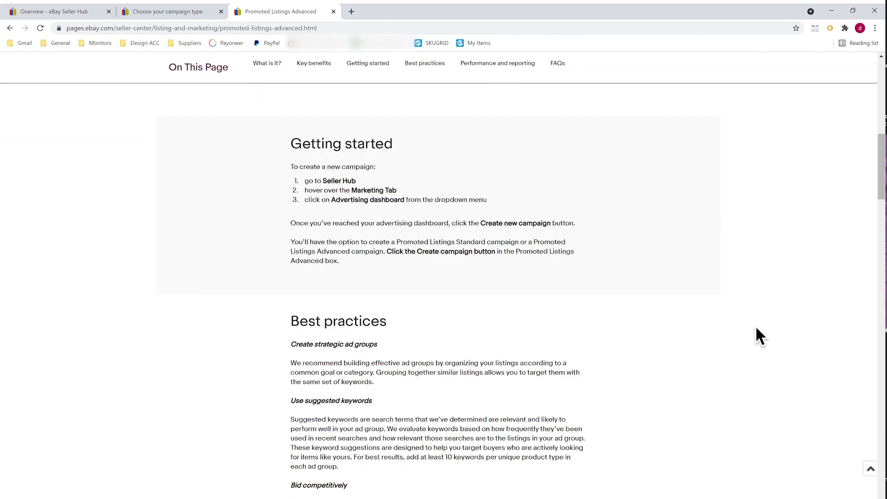
scroll(756, 329, down, 5)
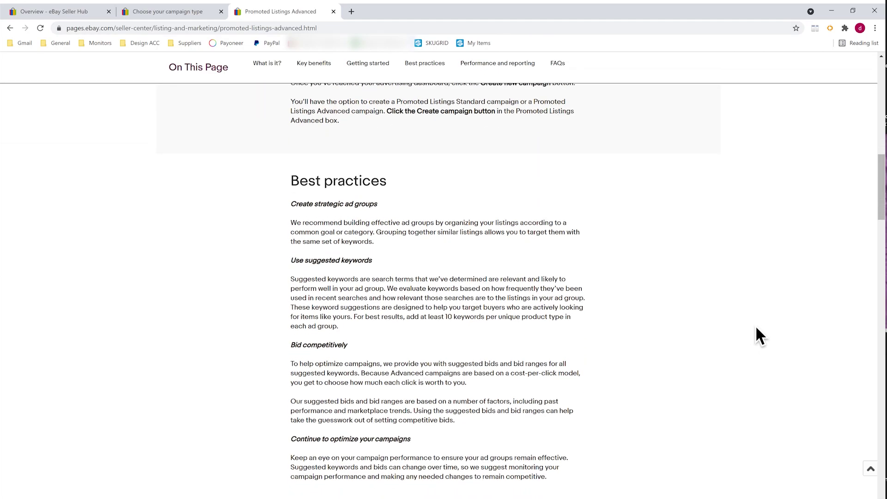
scroll(756, 329, down, 2)
scroll(760, 332, up, 2)
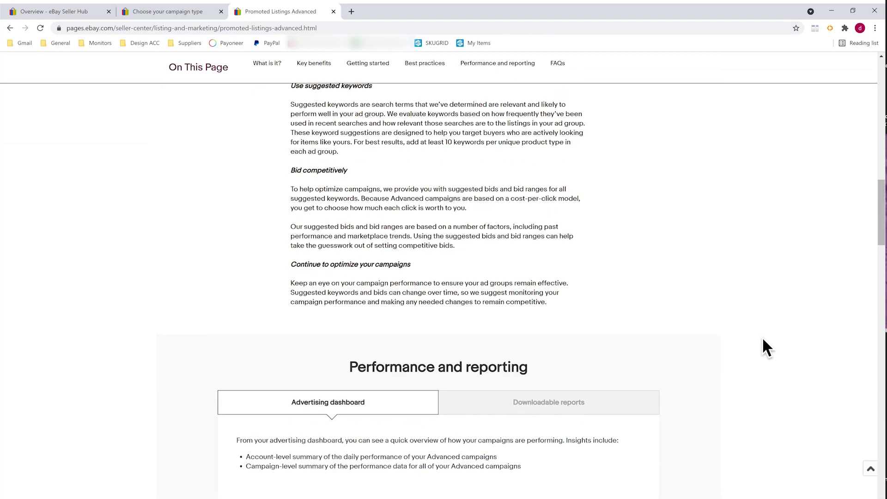
click(333, 11)
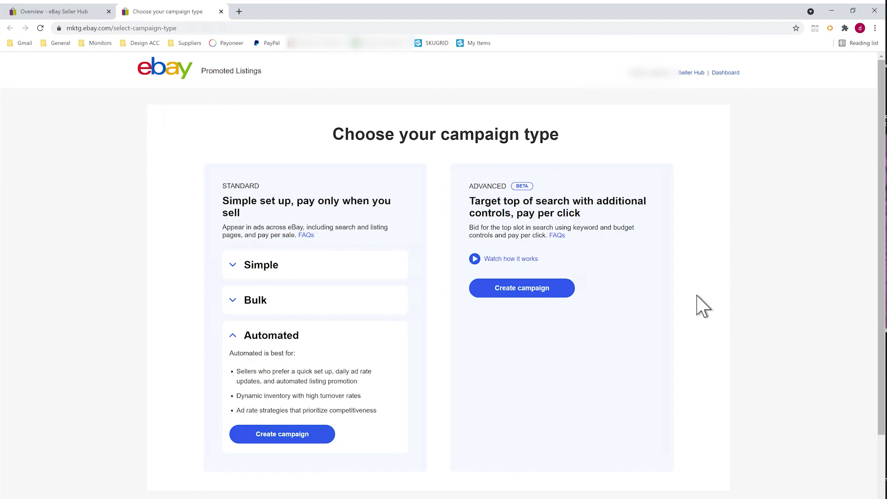
click(567, 289)
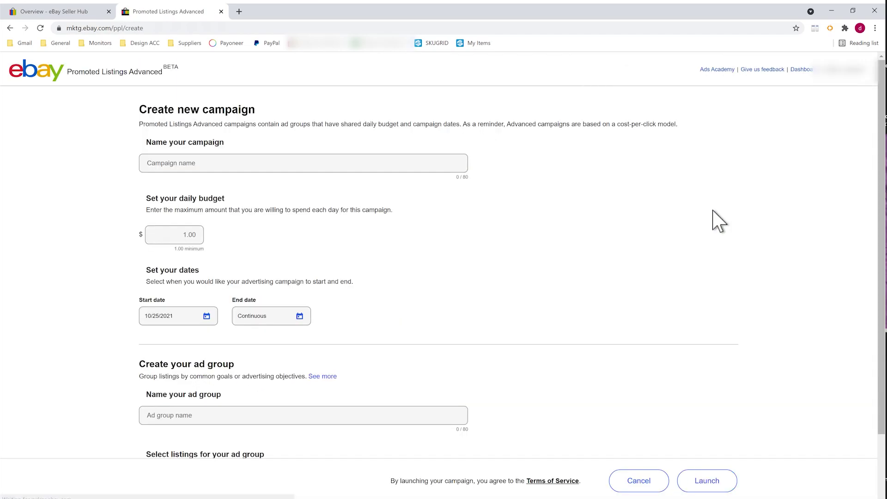
Step: Enter 'Zik PPC' as the campaign name and keep the 1.00 daily budget
click(263, 171)
text(Zik)
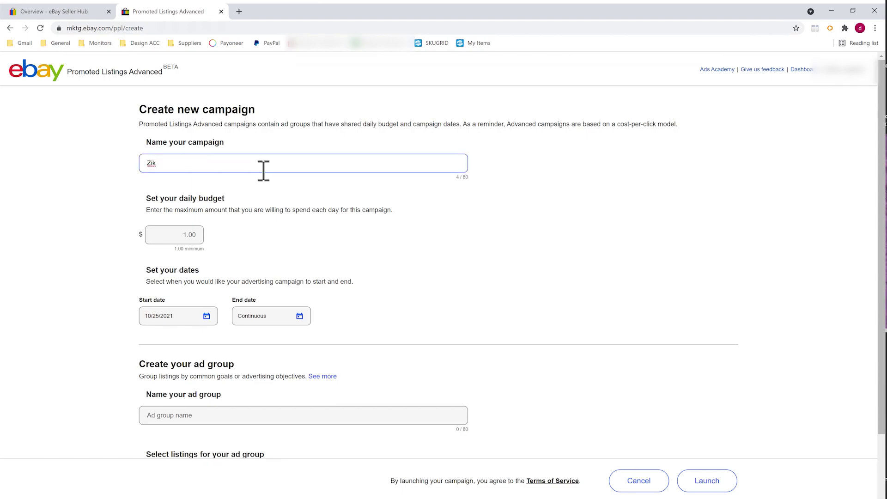
text( PPC)
click(173, 239)
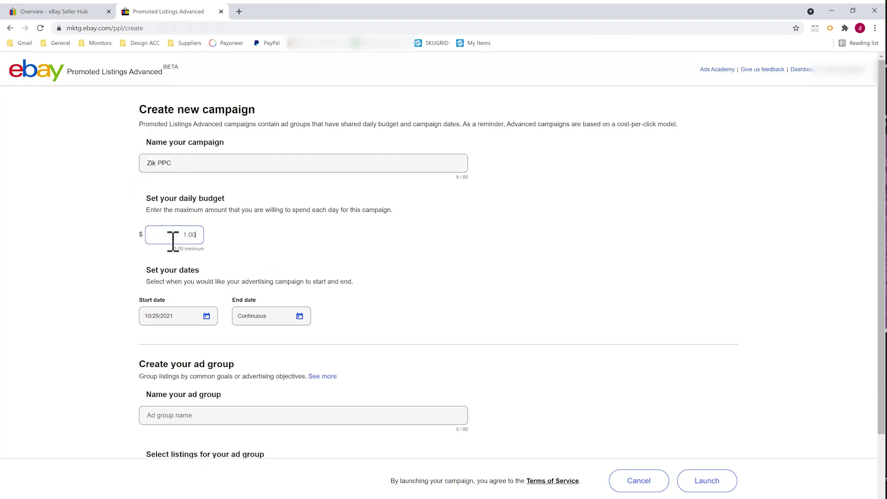
scroll(173, 241, down, 1)
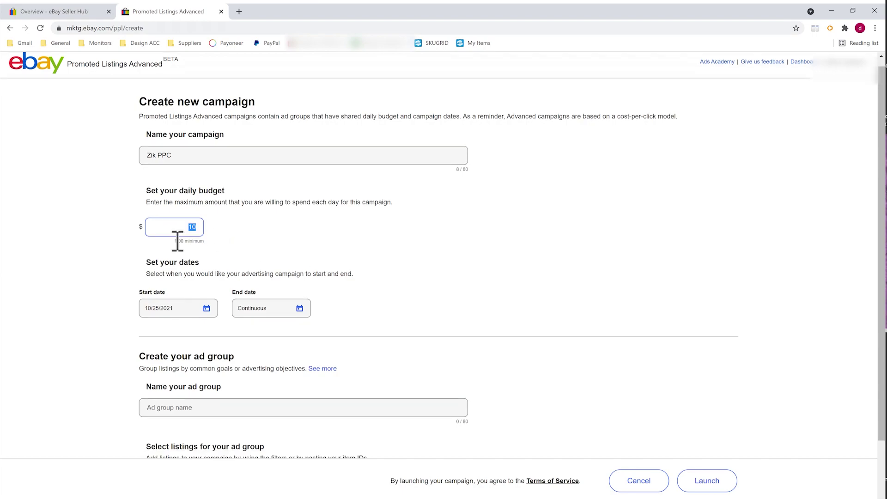
click(238, 241)
click(268, 313)
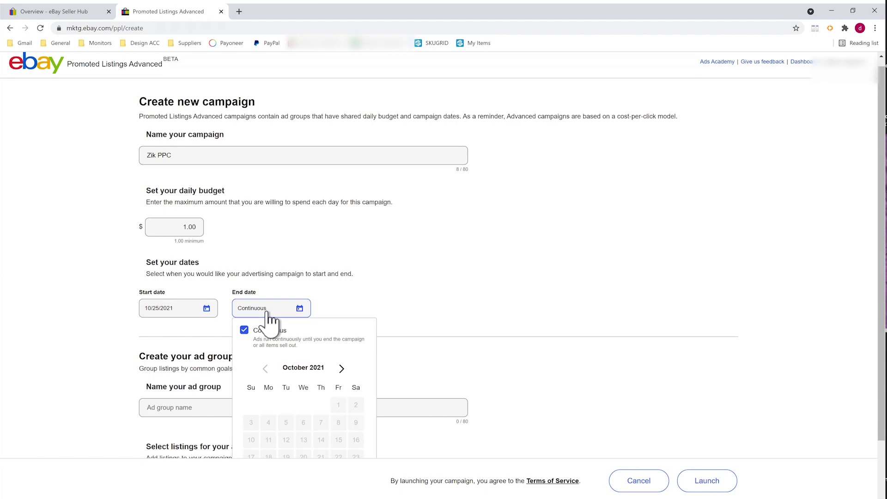
scroll(268, 319, down, 2)
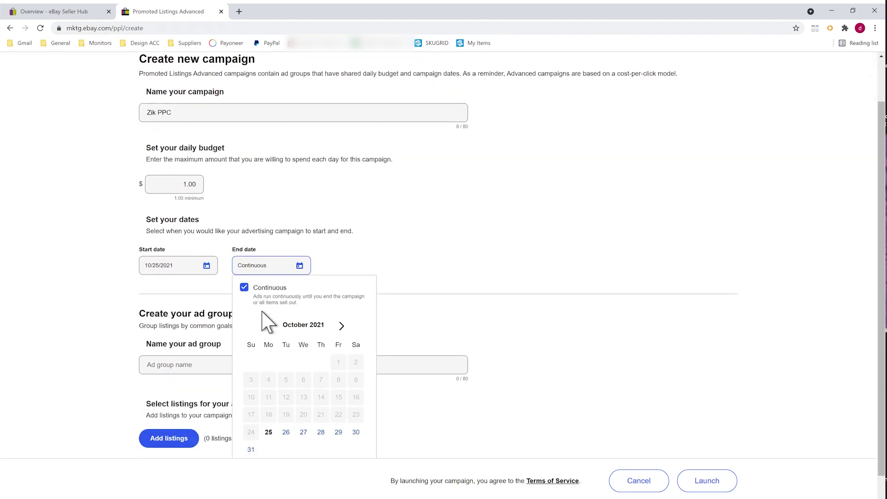
click(353, 250)
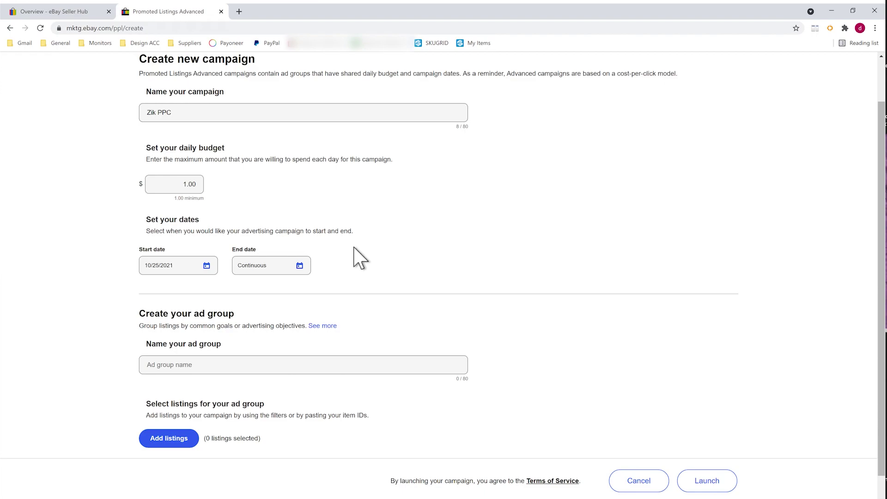
scroll(355, 248, down, 1)
scroll(356, 257, down, 1)
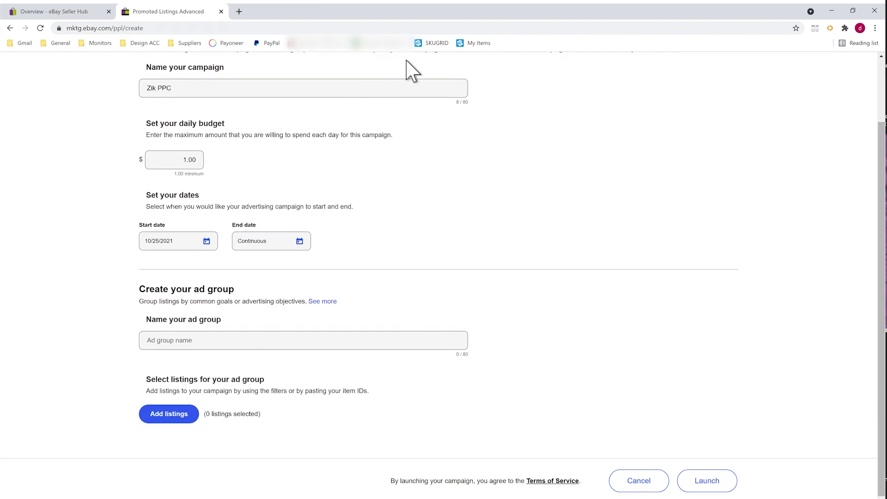
scroll(393, 134, up, 3)
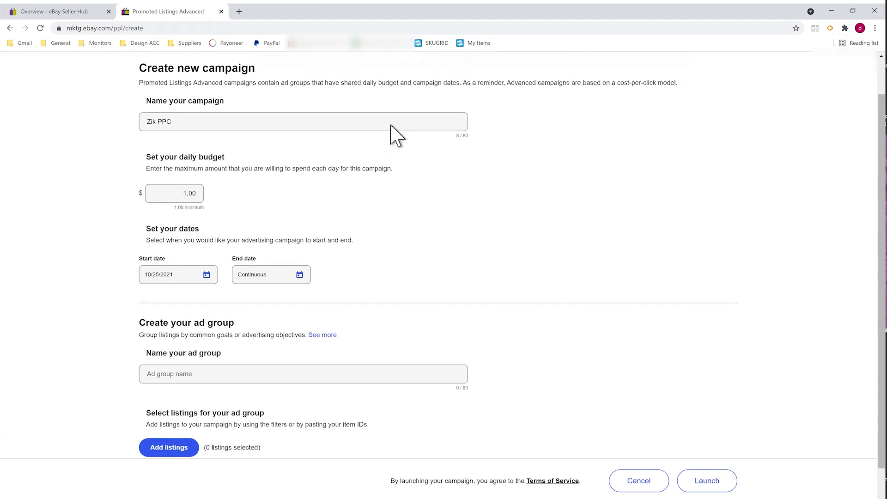
scroll(392, 134, up, 1)
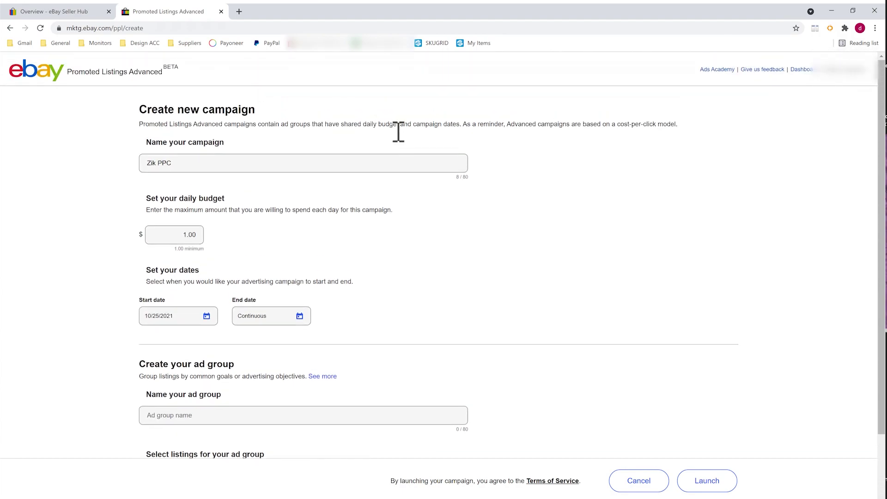
scroll(399, 131, down, 3)
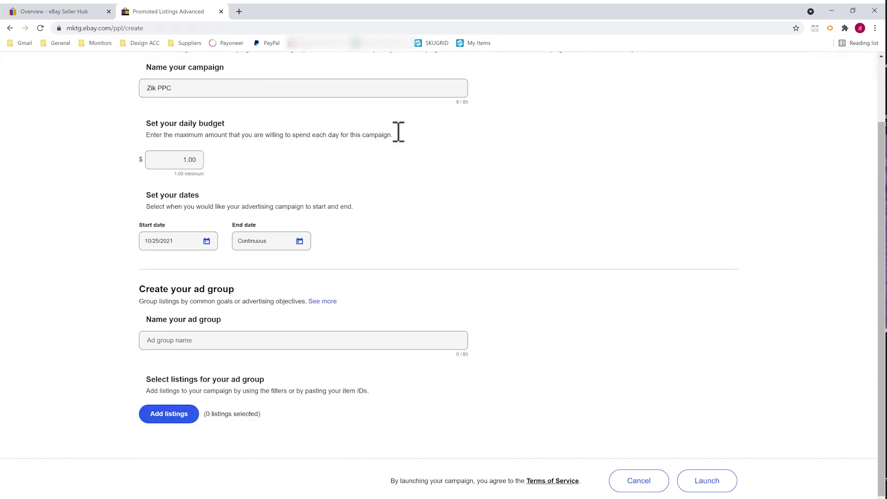
Step: Select the Mini Fridge, Gun Safe and Drill Press listings and add them to the ad group
click(184, 421)
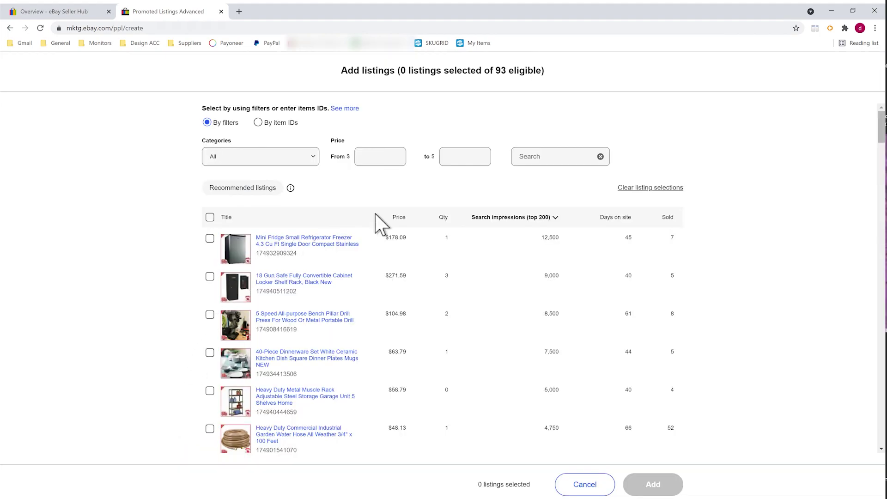
scroll(751, 236, down, 1)
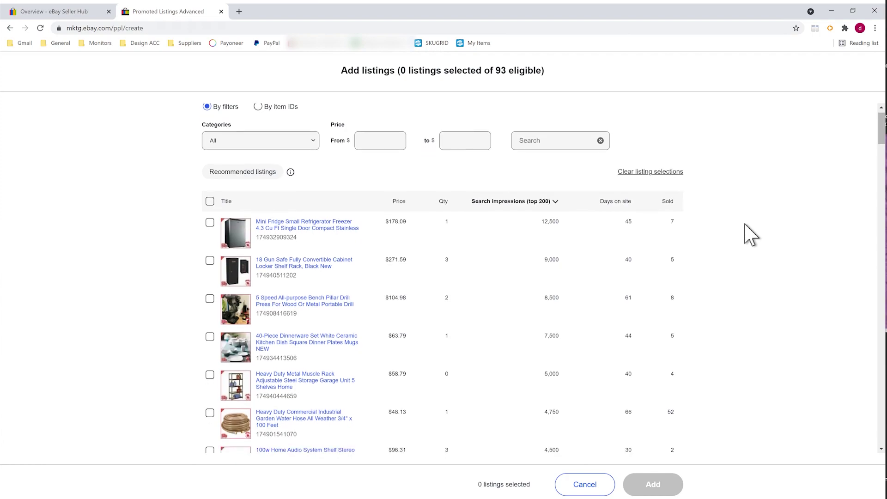
scroll(751, 236, up, 1)
scroll(751, 235, down, 1)
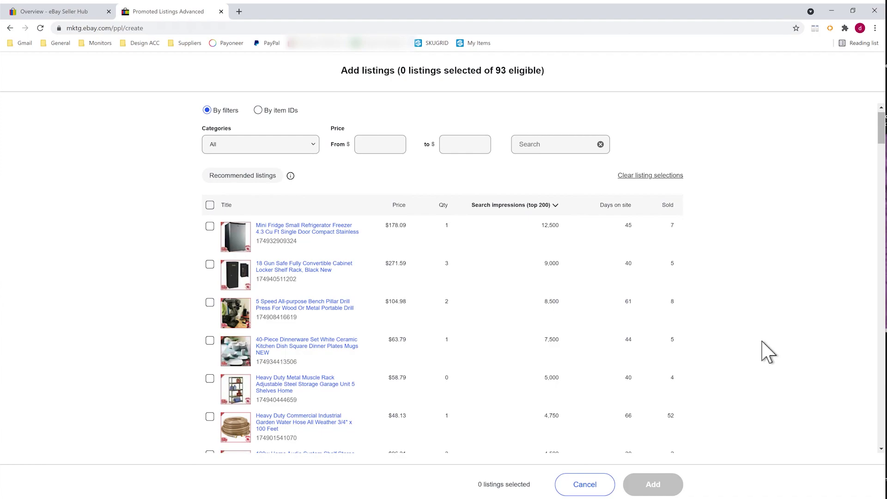
click(212, 226)
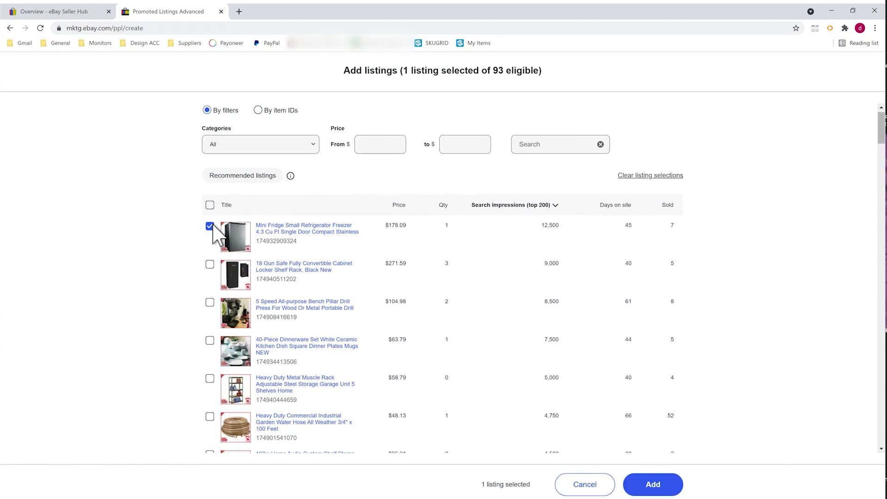
click(209, 265)
click(210, 303)
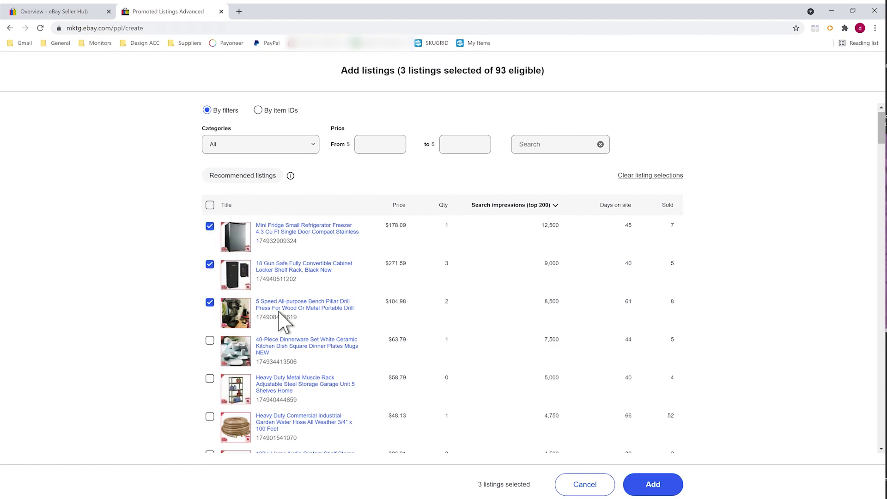
click(653, 485)
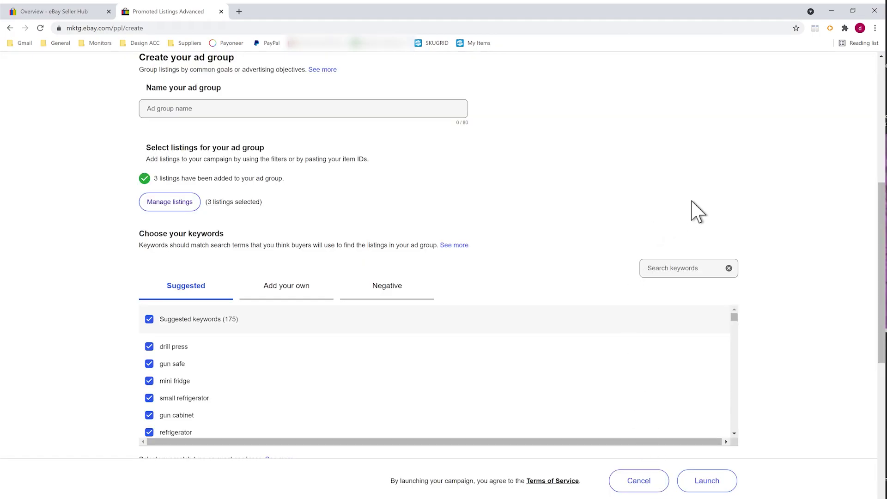
Step: Add the 175 suggested keywords as Exact match bids at their suggested amounts
scroll(697, 211, down, 2)
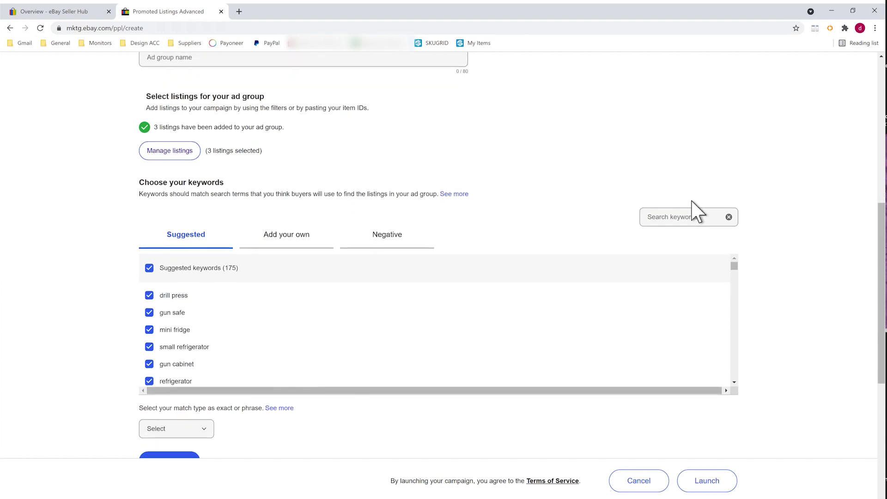
scroll(435, 342, down, 2)
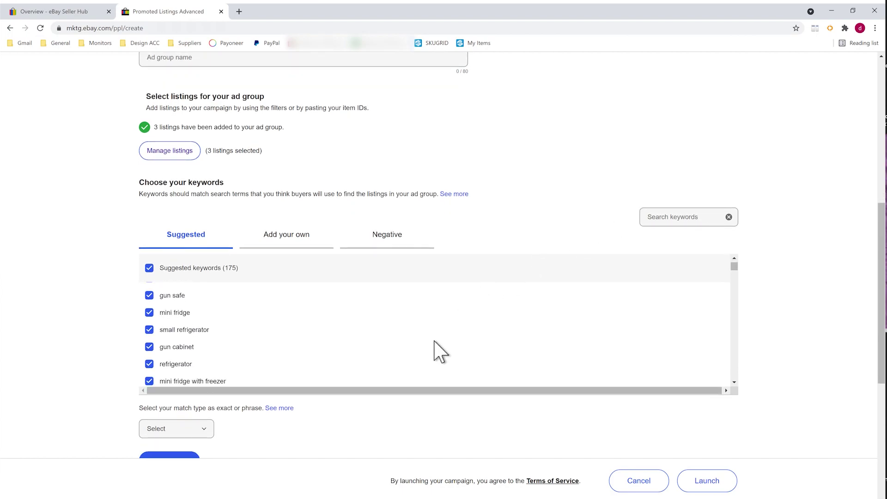
scroll(435, 351, down, 3)
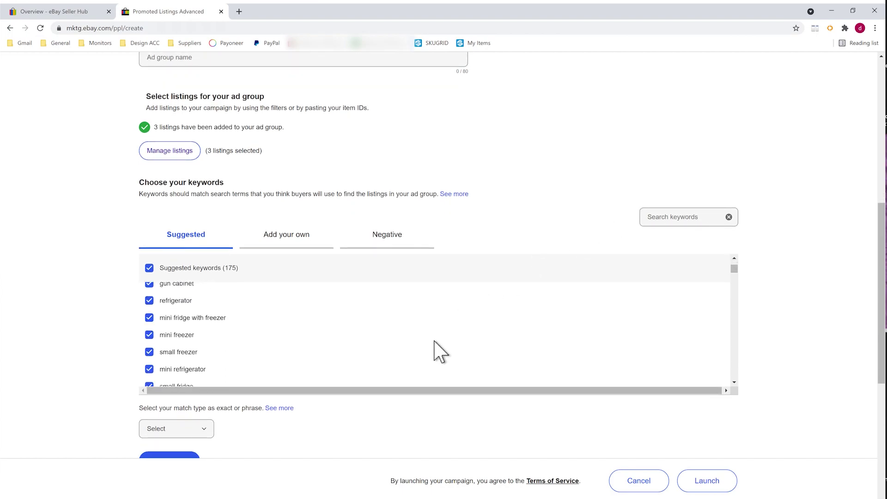
scroll(435, 343, down, 6)
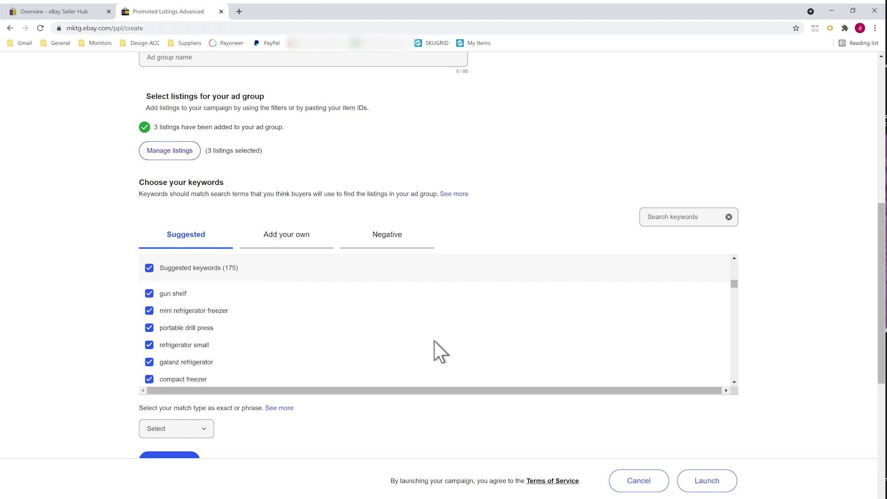
scroll(435, 351, down, 10)
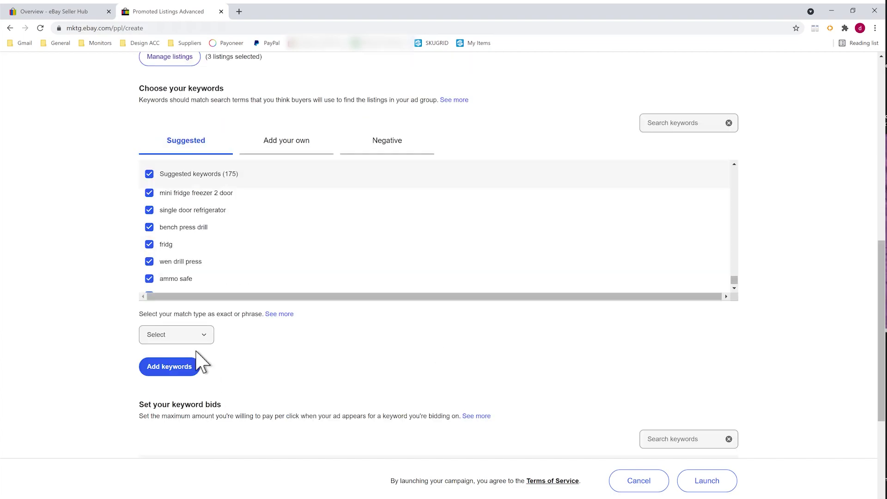
scroll(204, 344, down, 4)
click(202, 148)
click(199, 167)
click(198, 179)
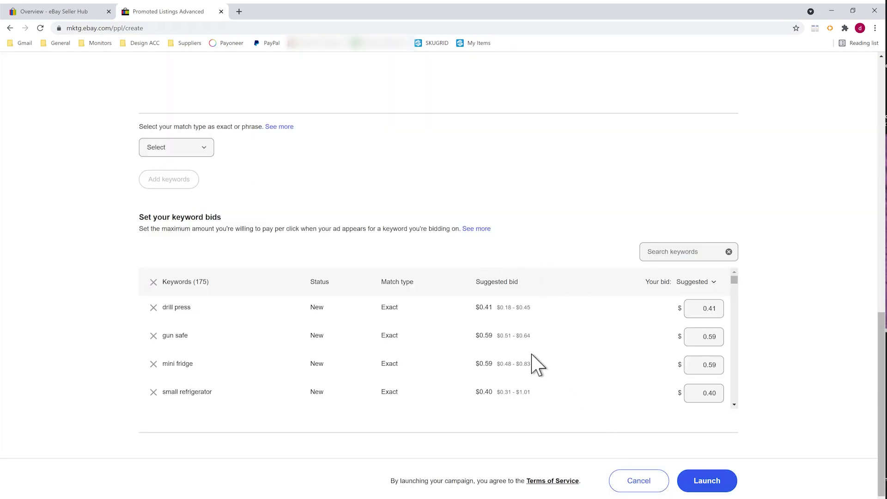
Step: Review the keyword list and attempt to launch, triggering the 'Please take another look' warning
scroll(534, 358, down, 1)
scroll(538, 365, up, 1)
scroll(536, 364, up, 2)
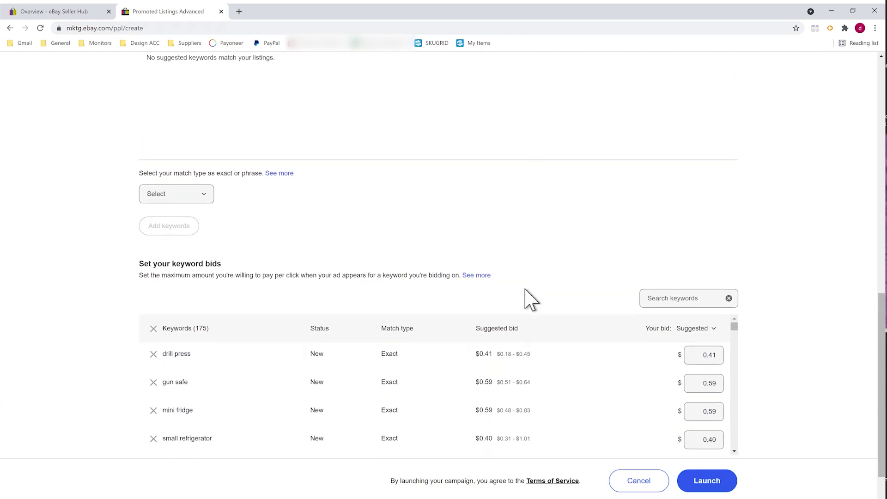
scroll(525, 298, down, 1)
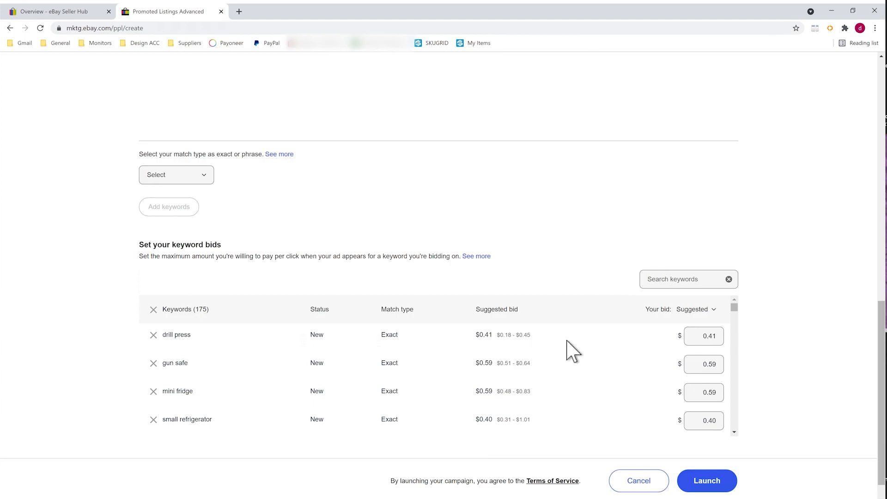
scroll(570, 350, down, 3)
scroll(570, 352, down, 8)
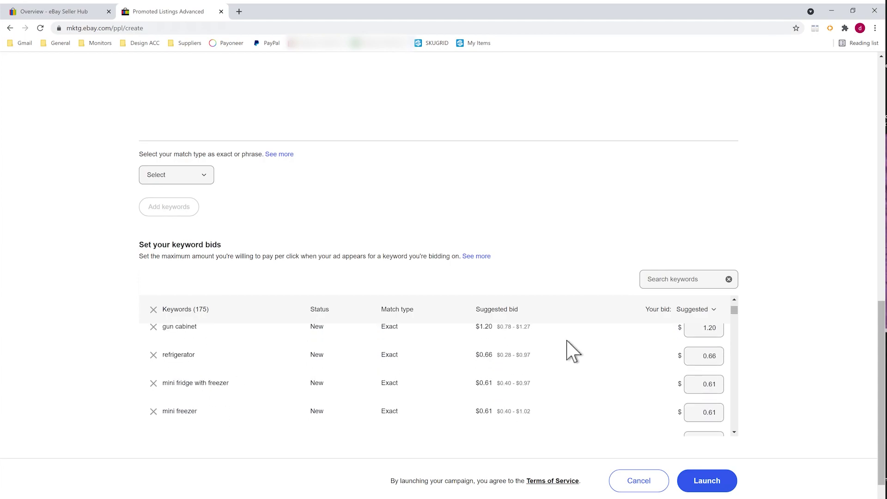
scroll(647, 439, down, 1)
click(718, 485)
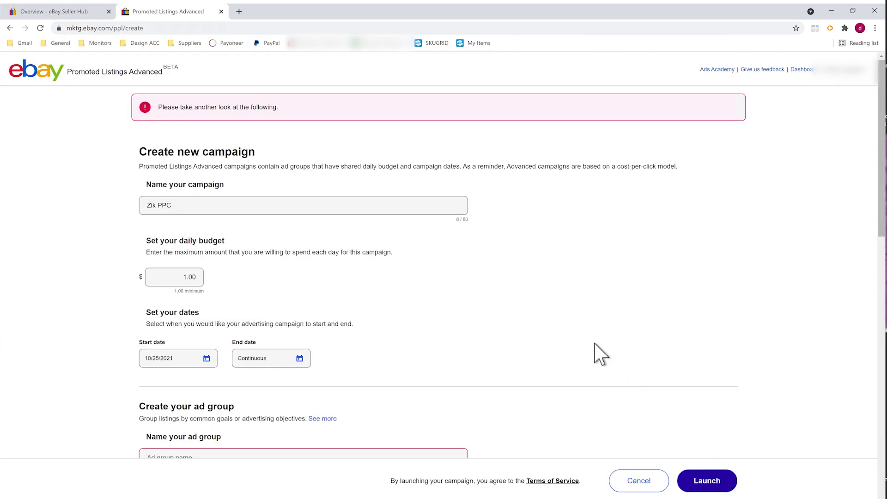
Step: Name the ad group 'Zik GROUP' and retry the launch
scroll(601, 354, down, 3)
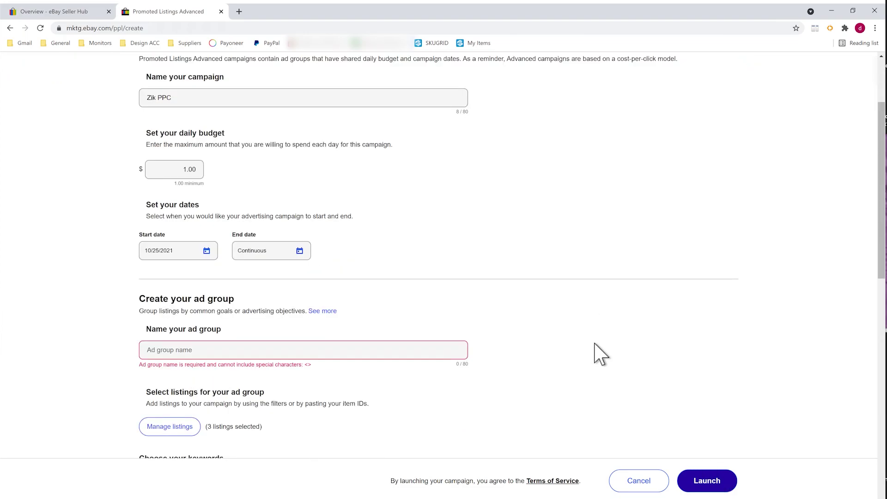
click(446, 354)
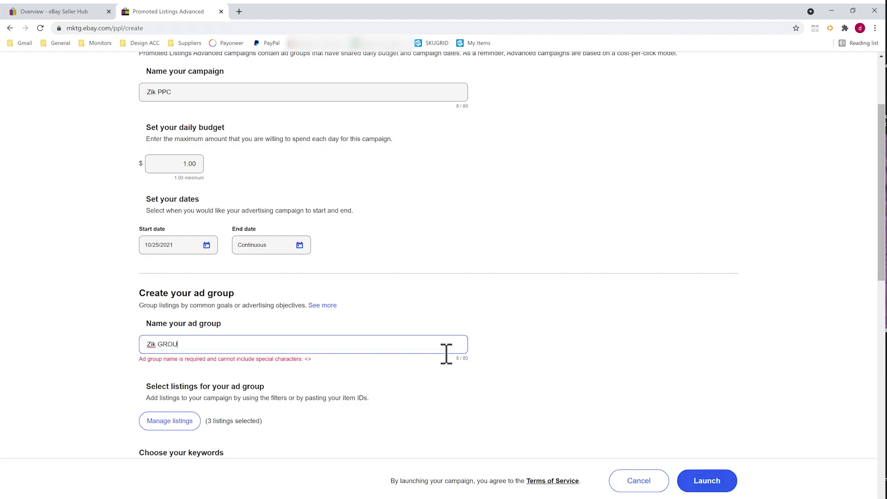
click(703, 483)
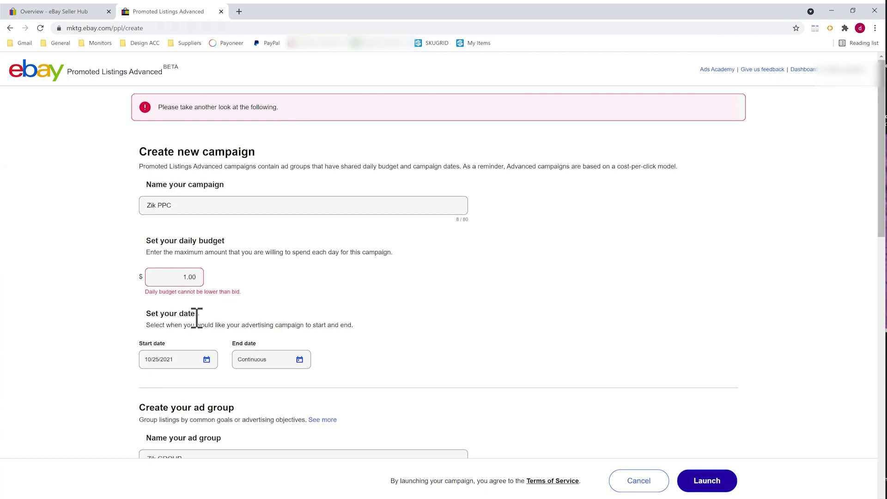
Step: Change the daily budget to 5.00 and launch the Zik PPC campaign
double_click(175, 284)
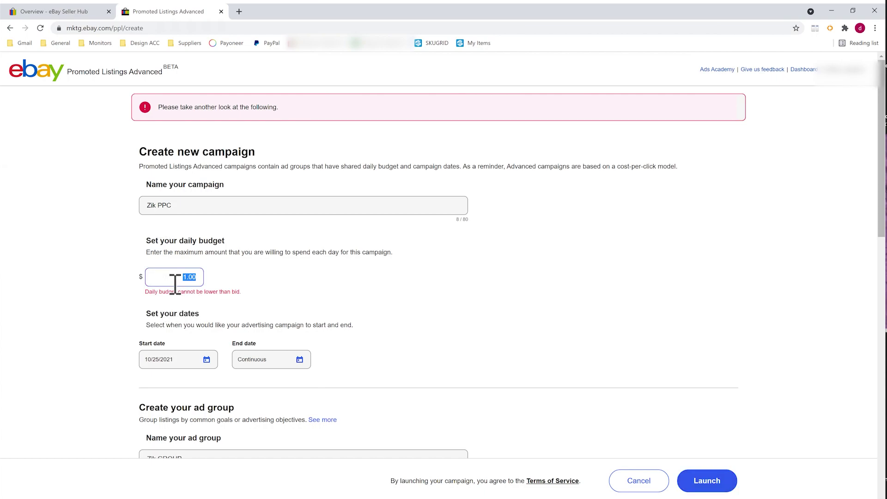
click(307, 311)
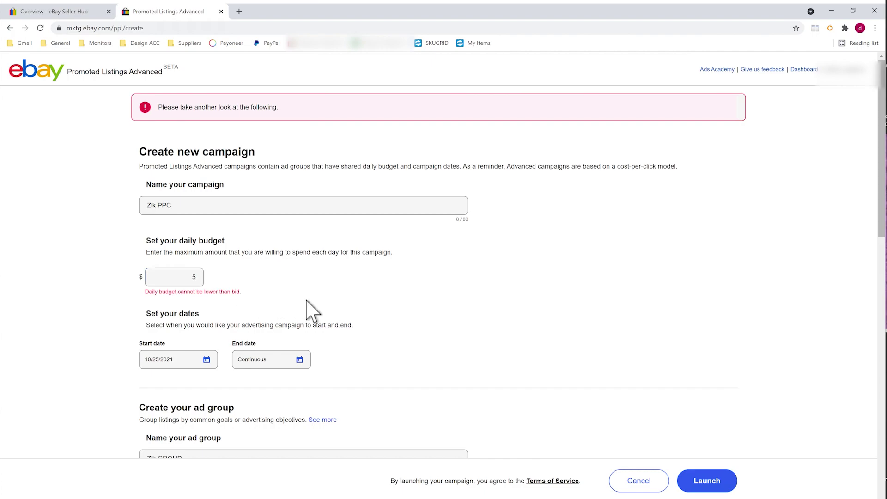
click(707, 490)
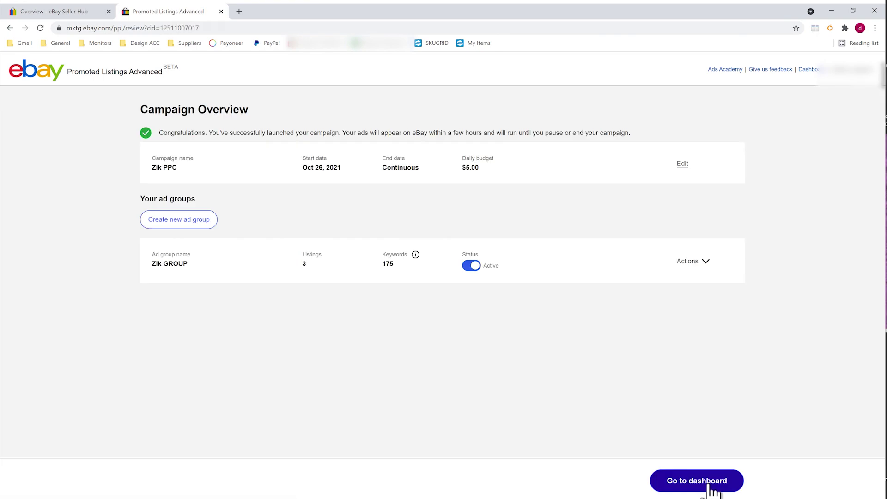
Step: Go to the Advertising dashboard and confirm Zik PPC is active with 3 listings
click(697, 480)
scroll(739, 413, down, 10)
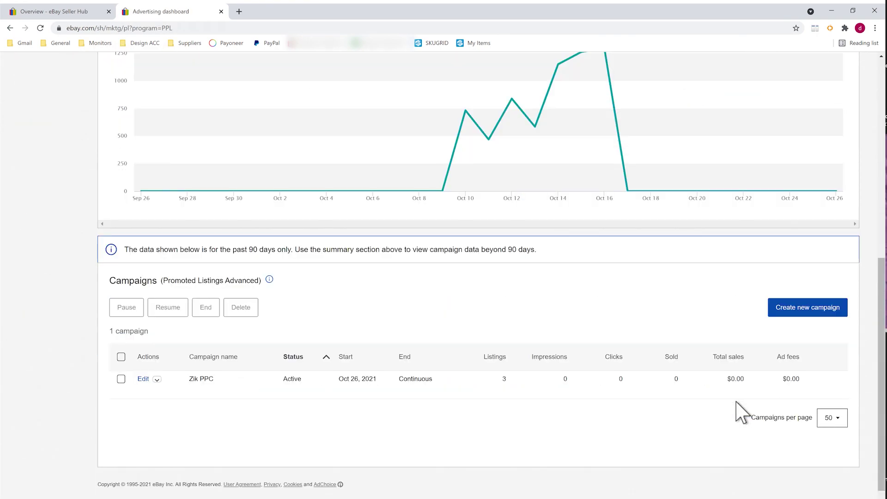
scroll(739, 411, up, 1)
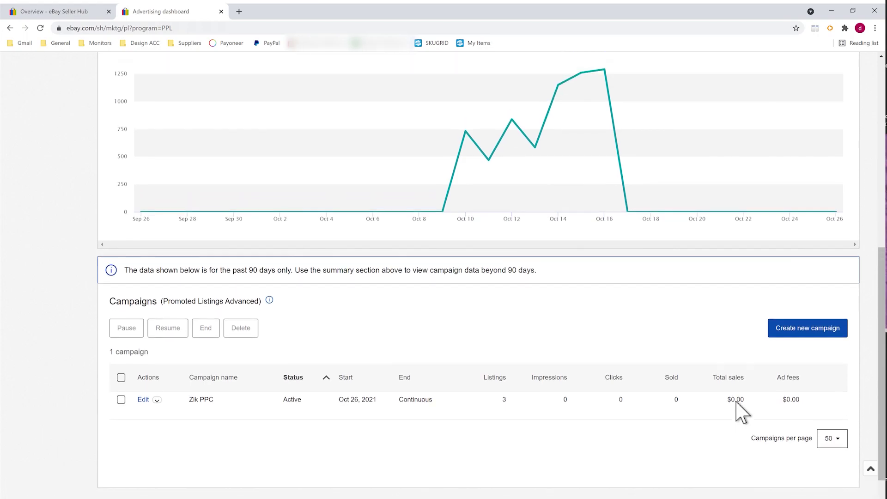